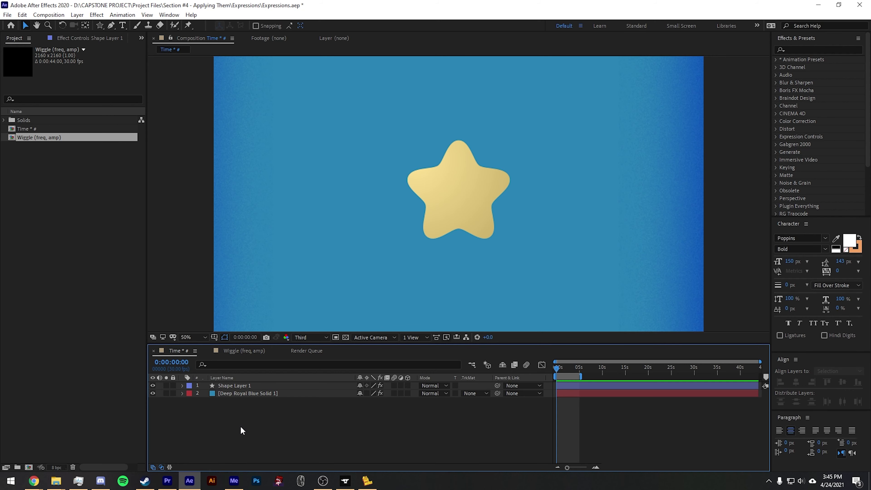
Step: Expand Shape Layer 1's Transform group to show Position 1080,1080, Scale and Opacity
left_click(182, 385)
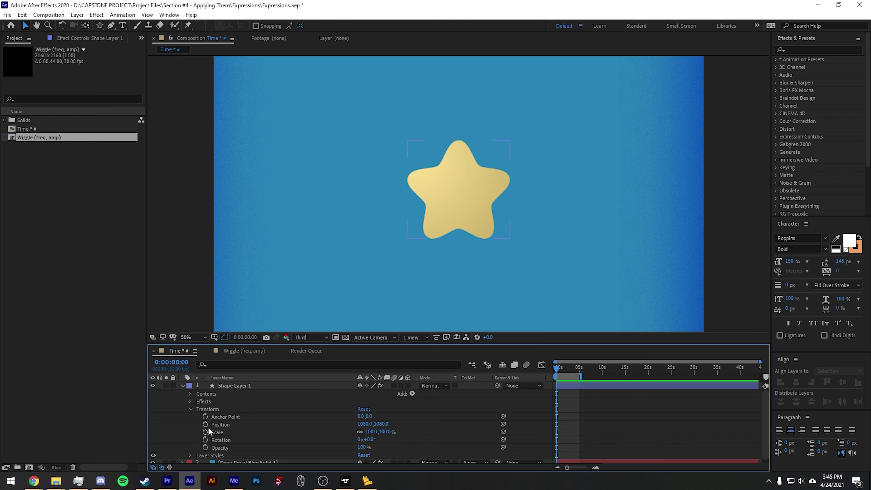
Step: Give the star's Rotation a time*20 expression and preview the continuous spin
left_click(205, 440, "alt")
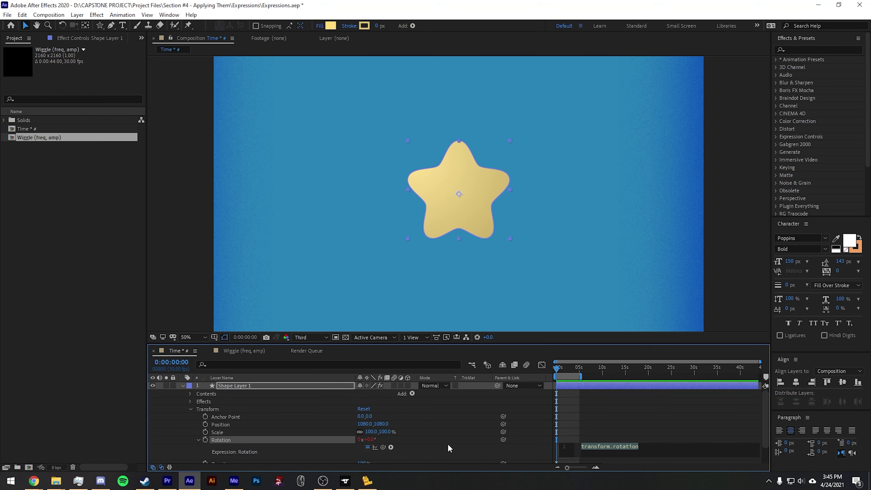
type("time*")
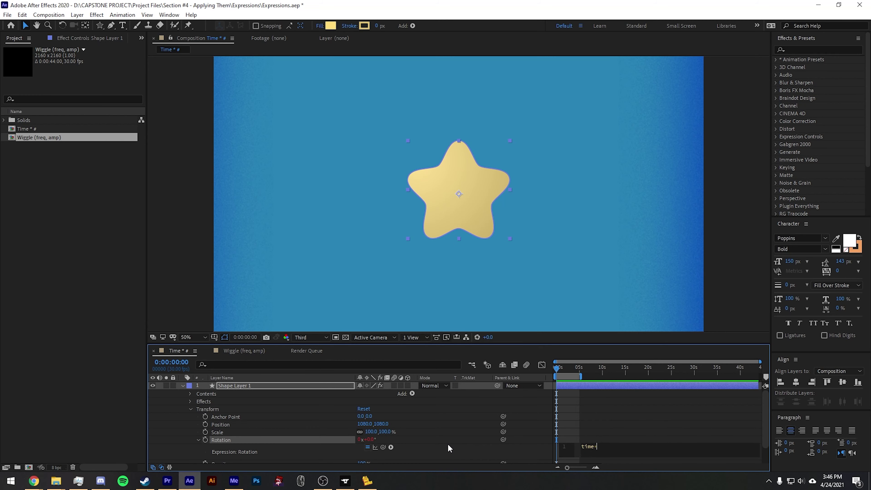
type("4")
key("BackSpace")
key("BackSpace")
type("20")
left_click(602, 419)
key("space")
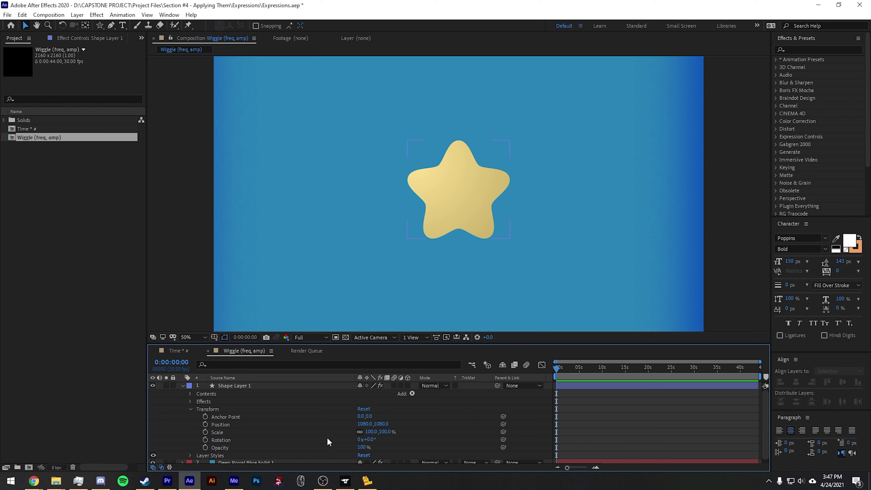
Step: Add a wiggle(2,50) expression to the star's Position and preview the jitter
left_click(204, 424, "alt")
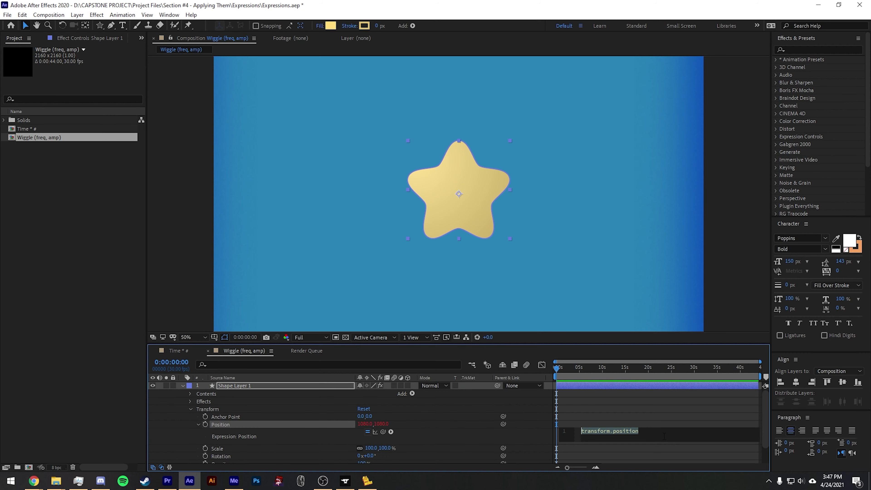
type("wiggle()#,#")
double_click(608, 433)
type("2,#)")
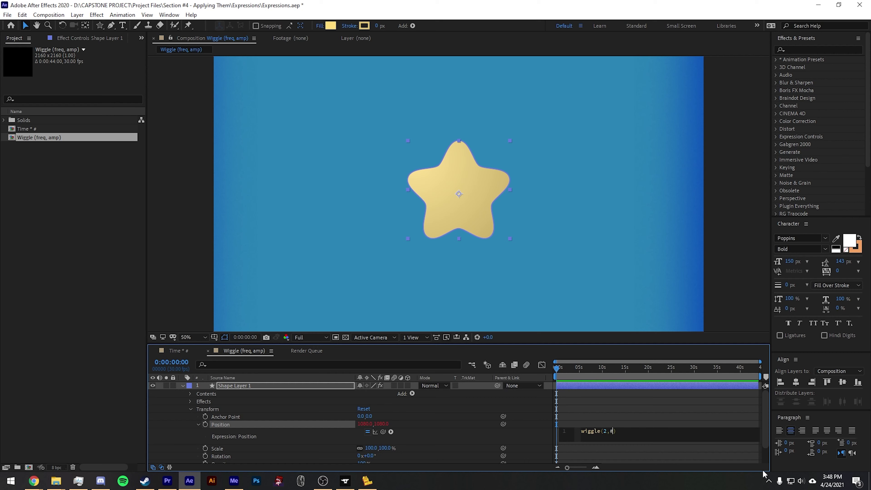
key("BackSpace")
type("50")
left_click(651, 396)
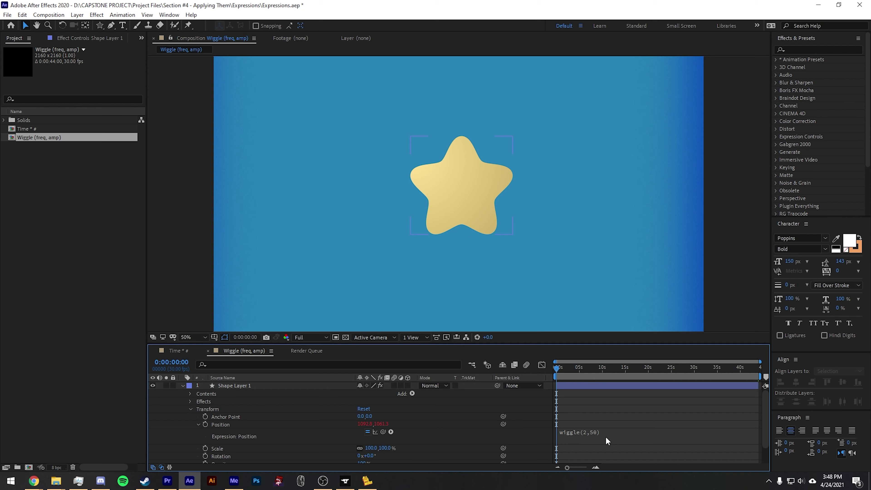
key("space")
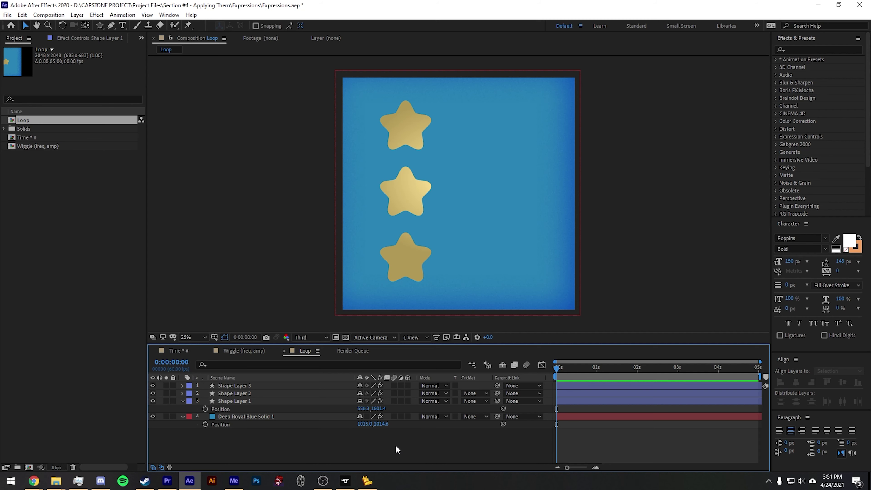
Step: Show the three stars' Position properties and set starting position keyframes on all of them
left_click(233, 385)
left_click(234, 402, "shift")
key("p")
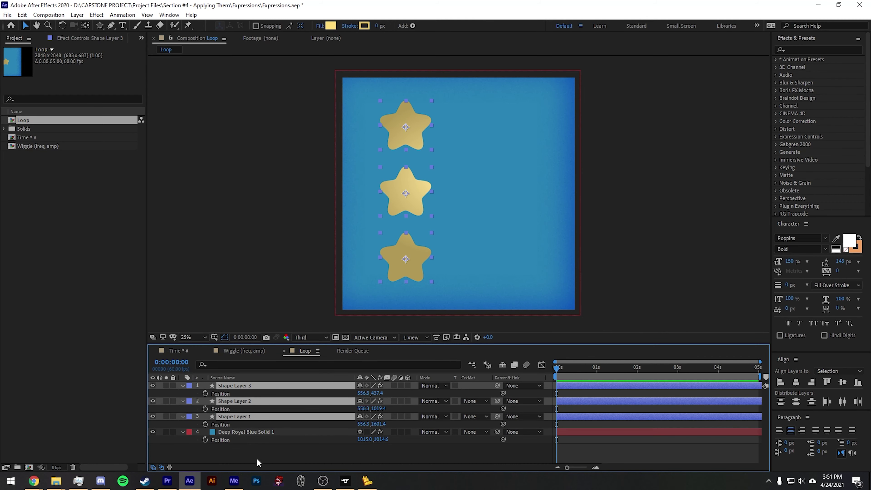
left_click(257, 458)
left_click(245, 385)
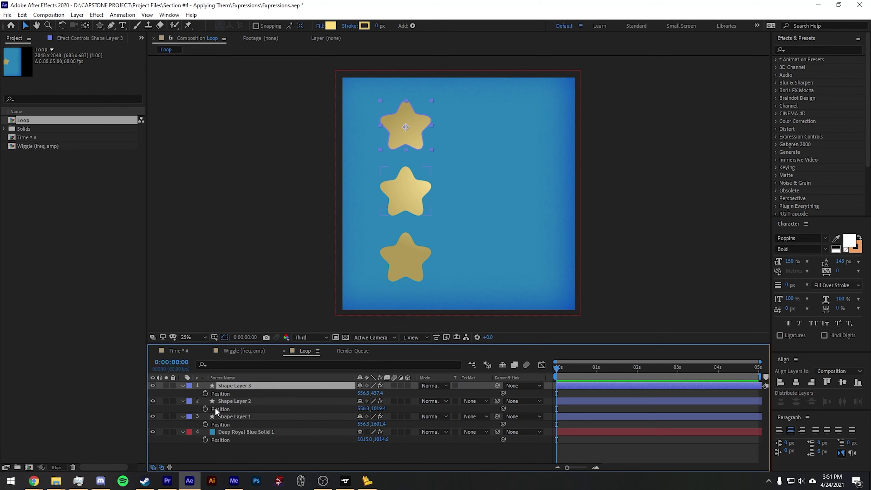
left_click(233, 416, "shift")
left_click(205, 393)
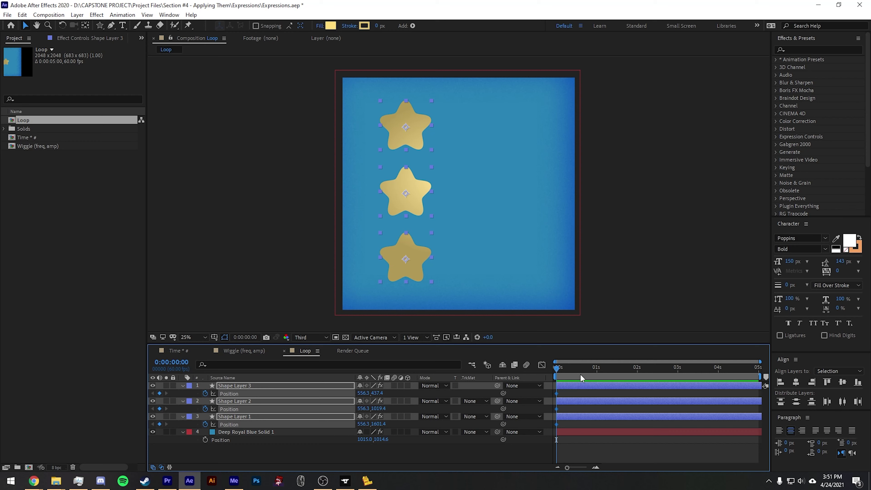
Step: Add position keyframes to Shape Layers 2 and 1 at 0:00:00:30
left_click(576, 369)
left_click_drag(574, 369, 576, 369)
left_click(162, 394)
left_click(205, 440)
left_click(234, 432)
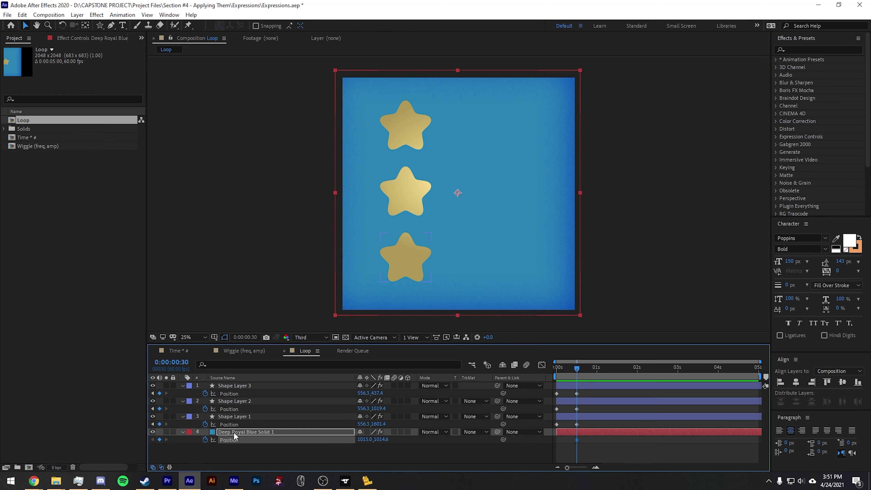
left_click(204, 439)
Step: Add a position keyframe to Shape Layer 1 at 0:00:01:00
left_click(265, 415)
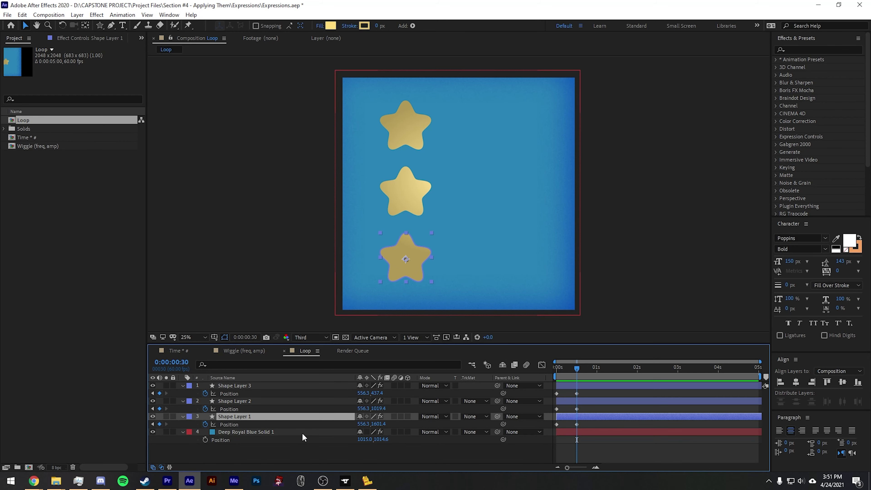
key("space")
key("shift+Page_Down")
left_click(160, 424)
left_click(355, 462)
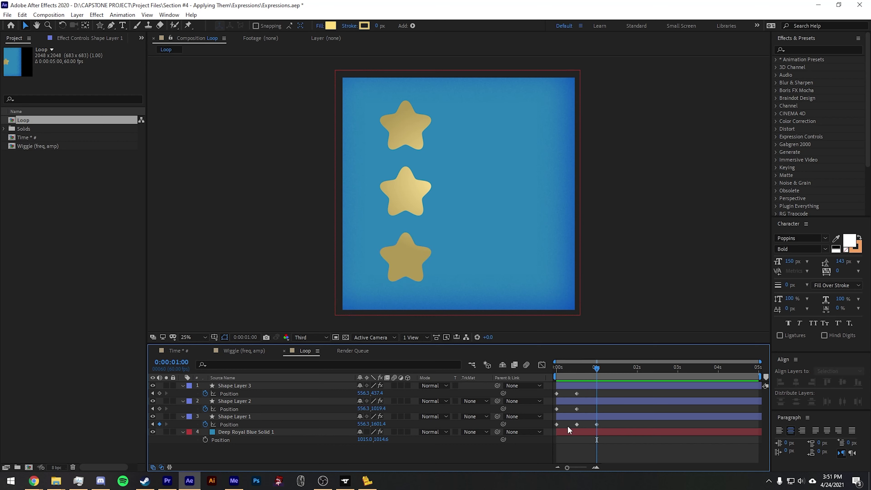
Step: At 0:00:00:30, move all three stars right to X 1379.3 and preview
left_click(577, 369)
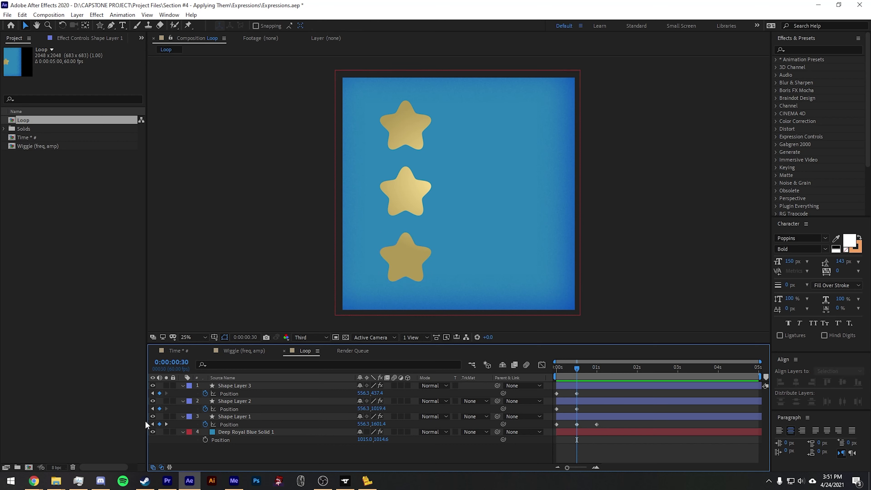
left_click(227, 387)
left_click(239, 416, "shift")
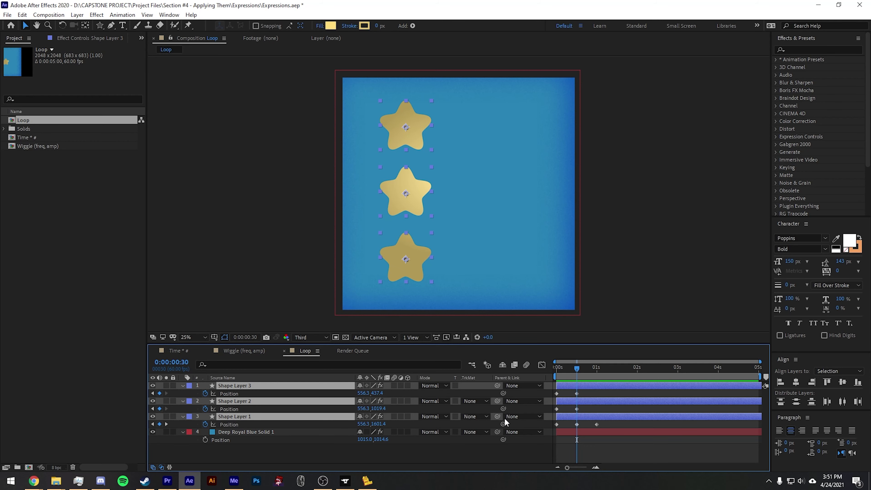
left_click_drag(362, 393, 744, 390)
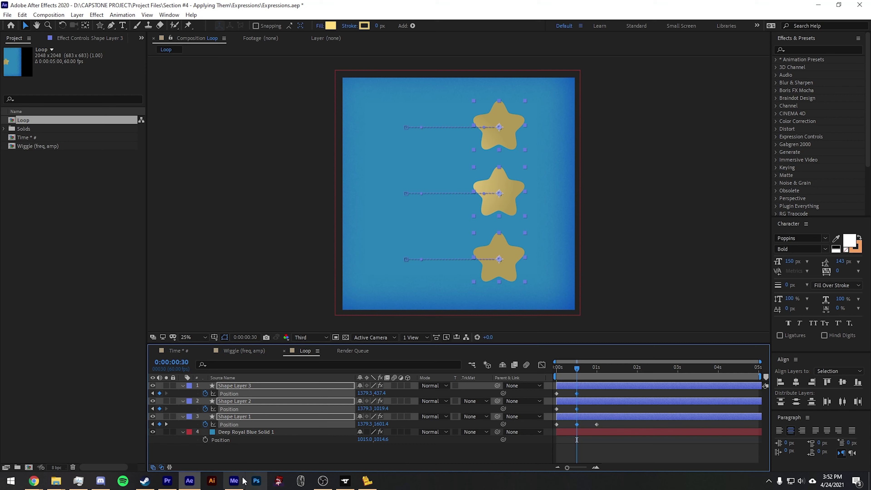
left_click(488, 456)
key("space")
key("space")
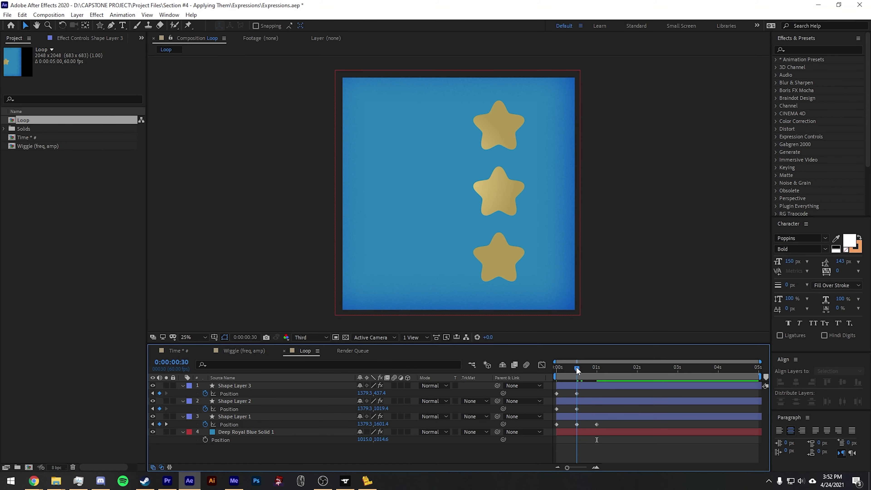
Step: Slide the bottom star to X 789.3 at its next keyframe, then start Shape Layer 3's Position expression
left_click(166, 424)
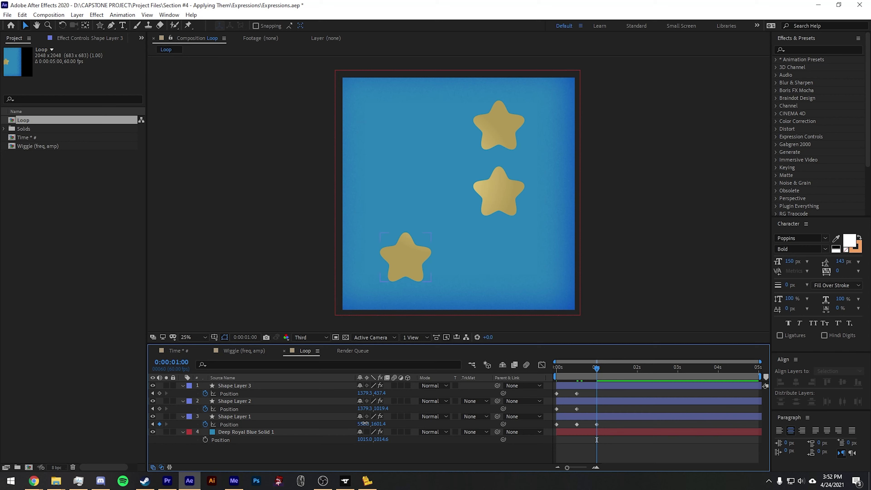
left_click_drag(364, 424, 459, 454)
left_click(612, 455)
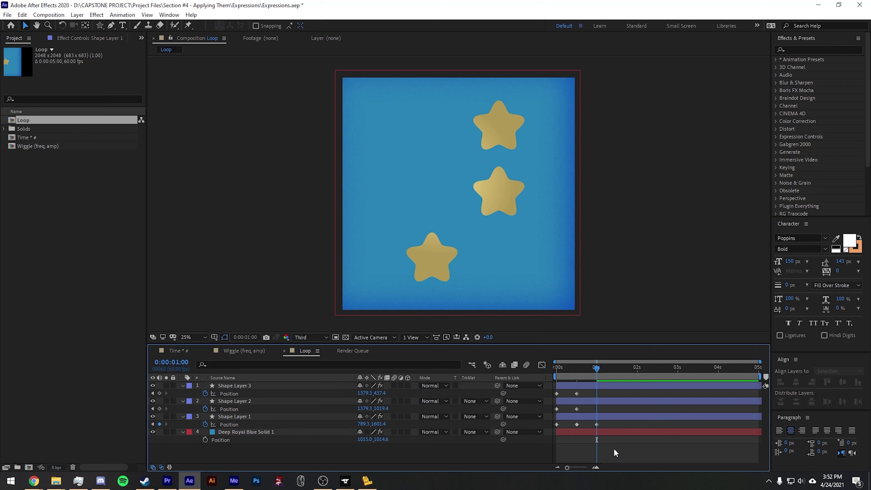
left_click(205, 392, "alt")
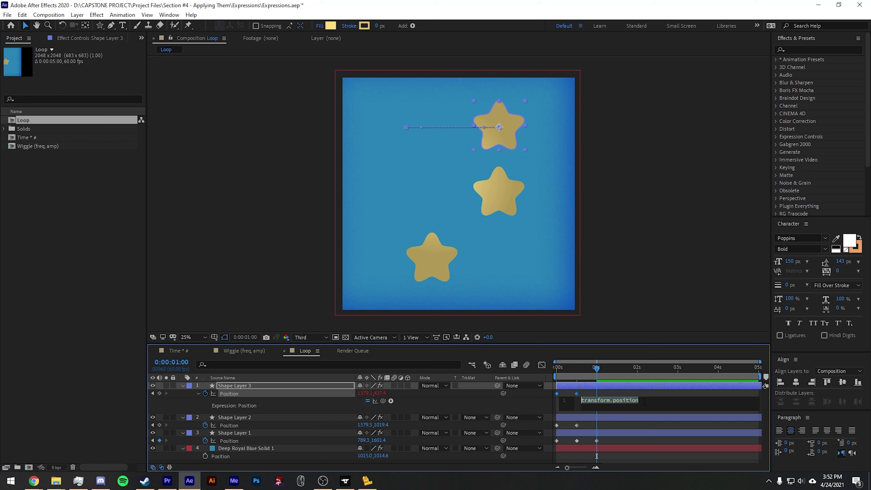
Step: Enter loopOut("cycle",0) on Shape Layer 3's Position and preview the cycling animation from the start
type("loopOut")
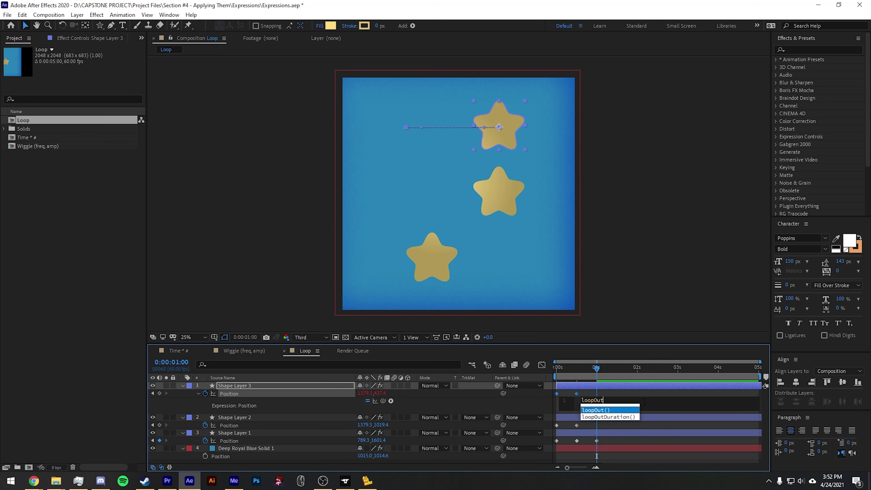
key("Return")
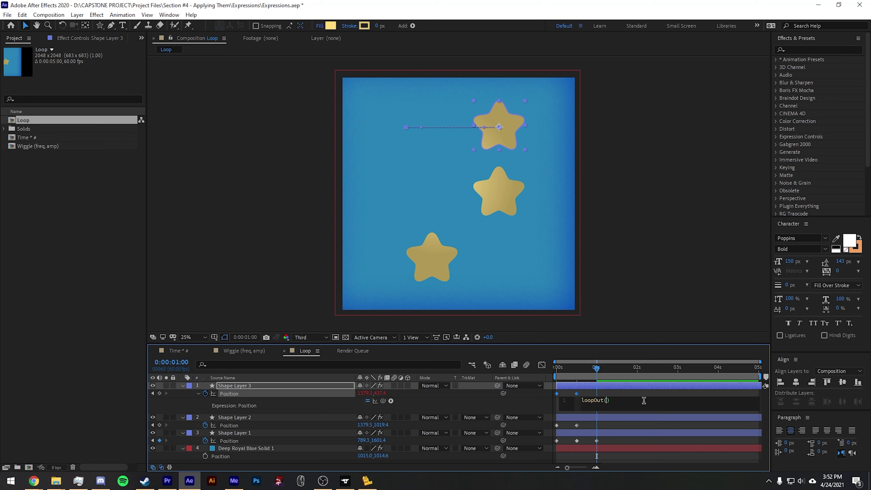
type("\"cycle\",0")
left_click(651, 388)
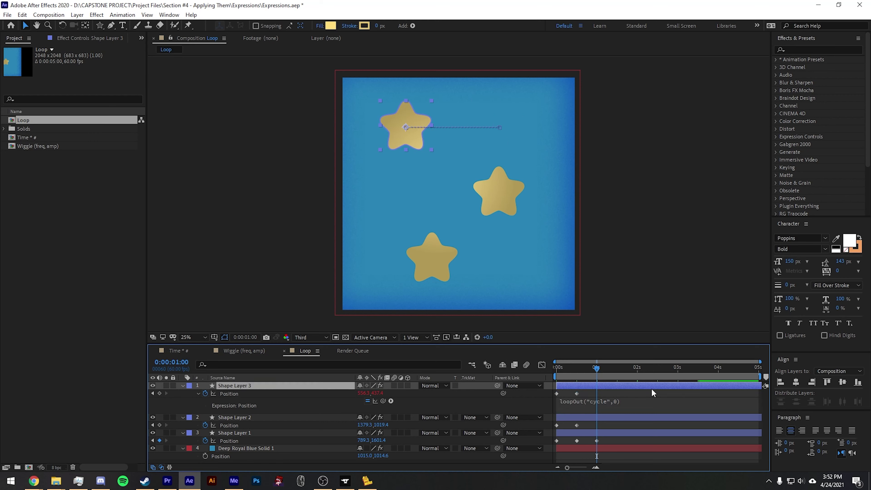
left_click_drag(597, 372, 559, 369)
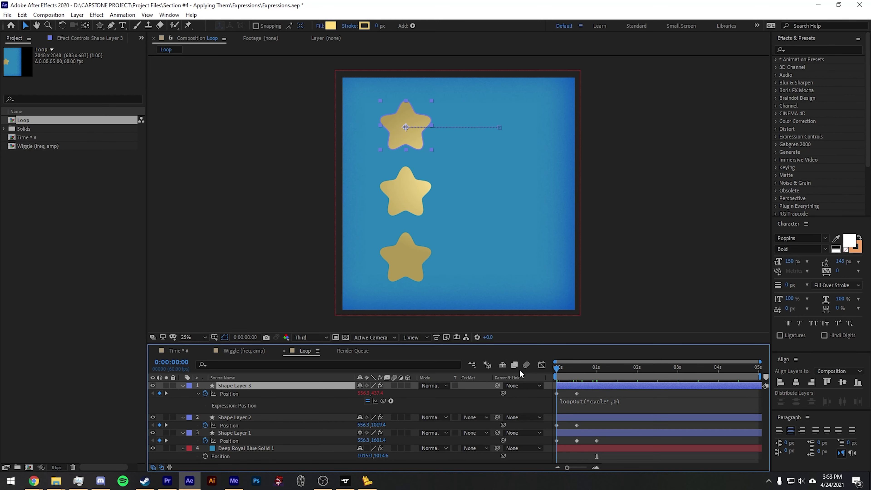
key("space")
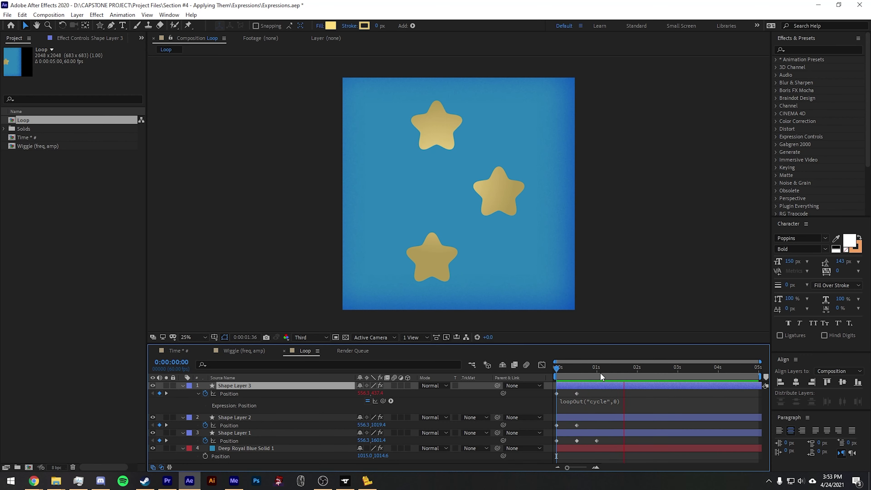
left_click(589, 369)
key("Home")
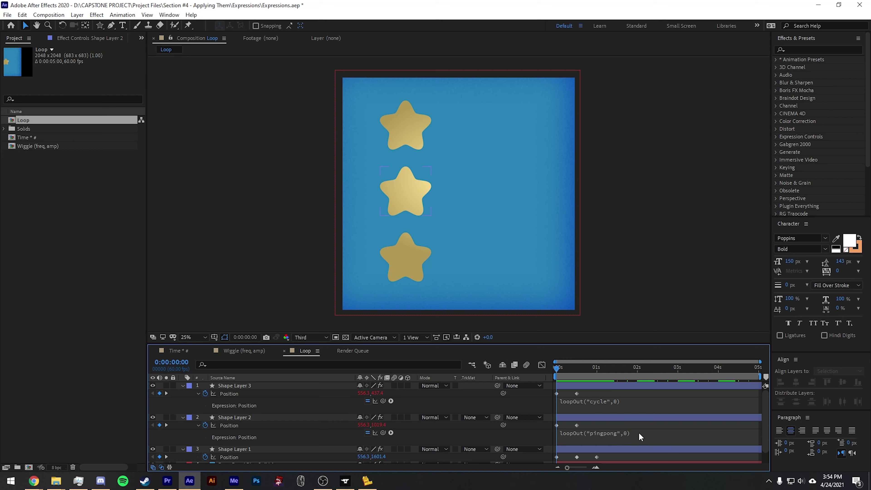
Step: Ease Shape Layer 2's keyframe speed curve in the Graph Editor and preview the pingpong loop
key("space")
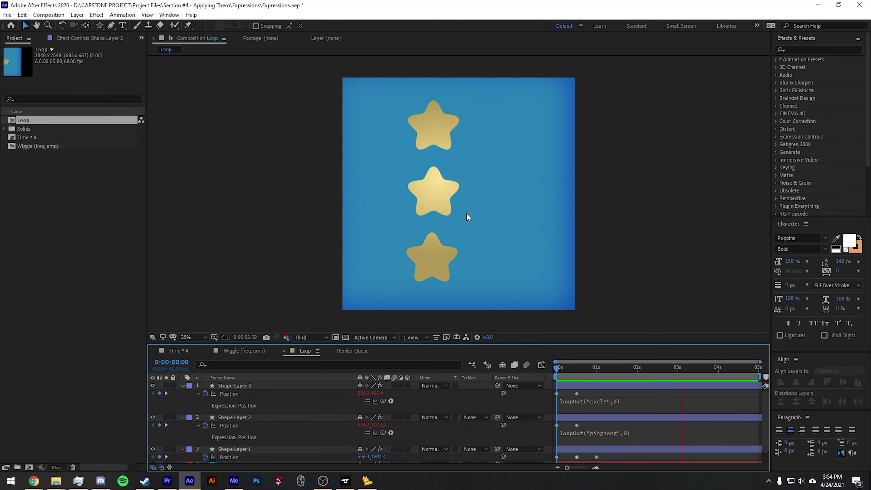
left_click(557, 425)
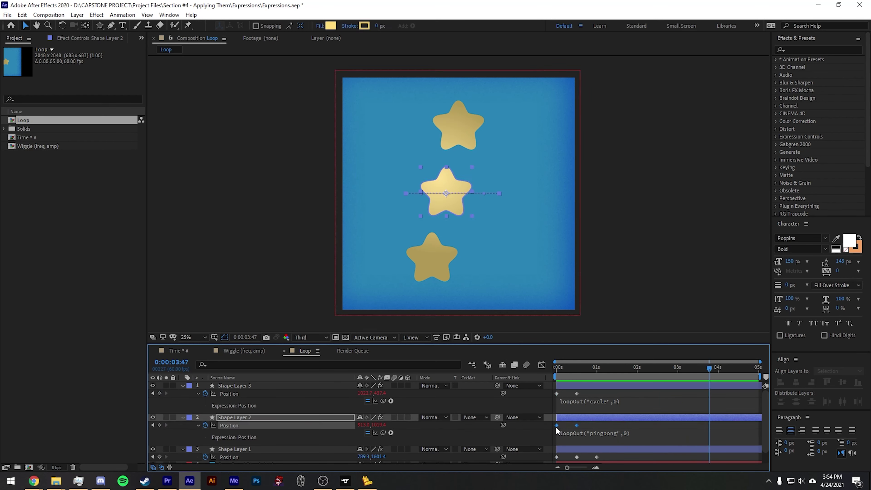
left_click(542, 364)
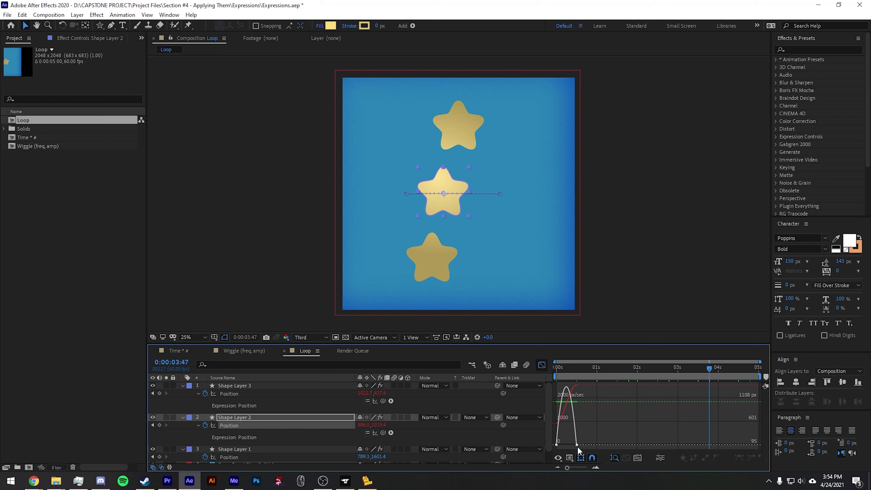
left_click_drag(575, 445, 563, 446)
left_click(542, 364)
key("Home")
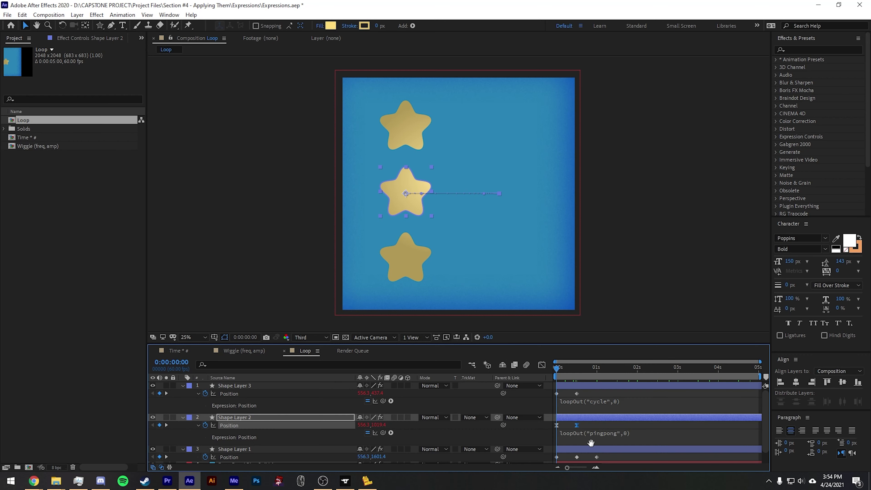
key("space")
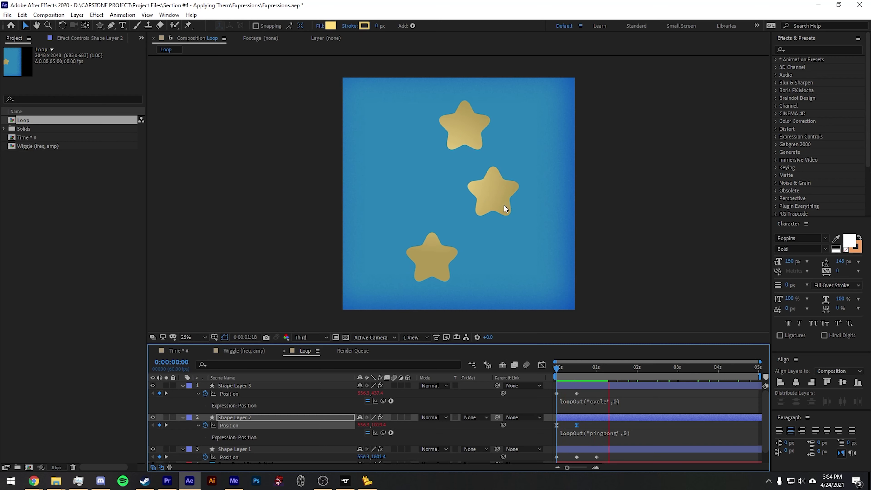
Step: Add loopOut("offset",0) to Shape Layer 1's Position and preview all three stars looping
scroll(209, 451, "down", 1)
left_click(210, 450)
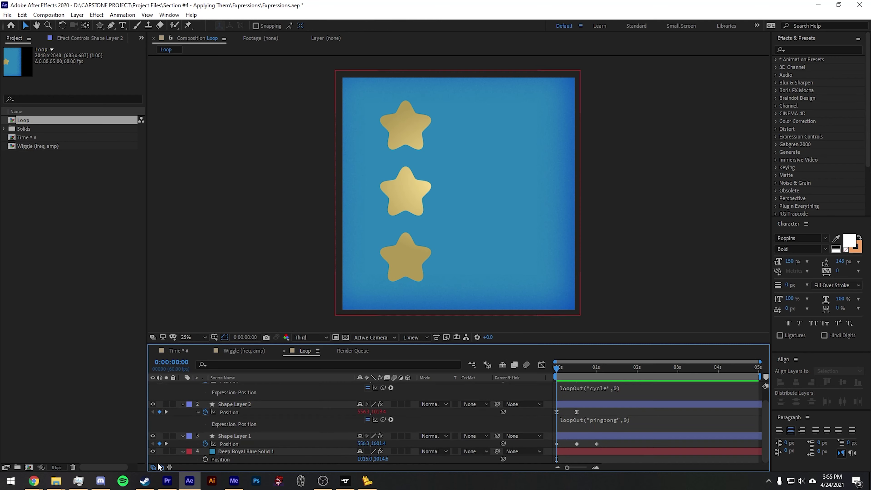
left_click(205, 444, "alt")
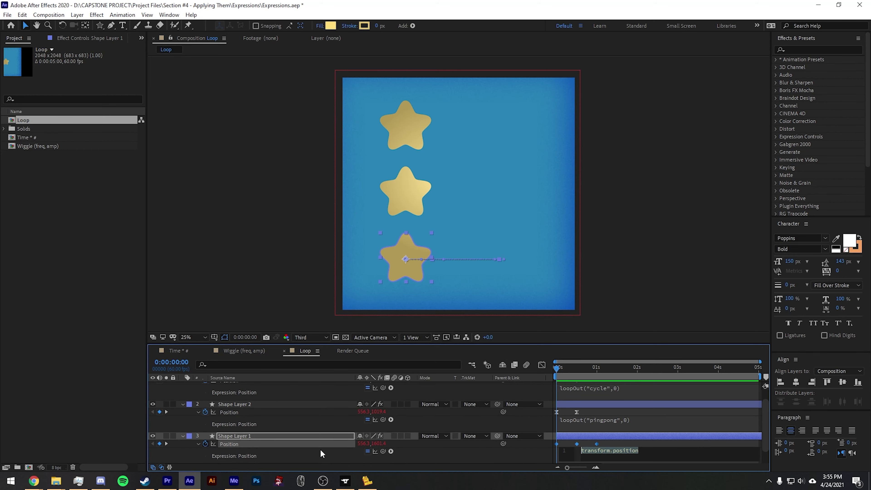
type("loop")
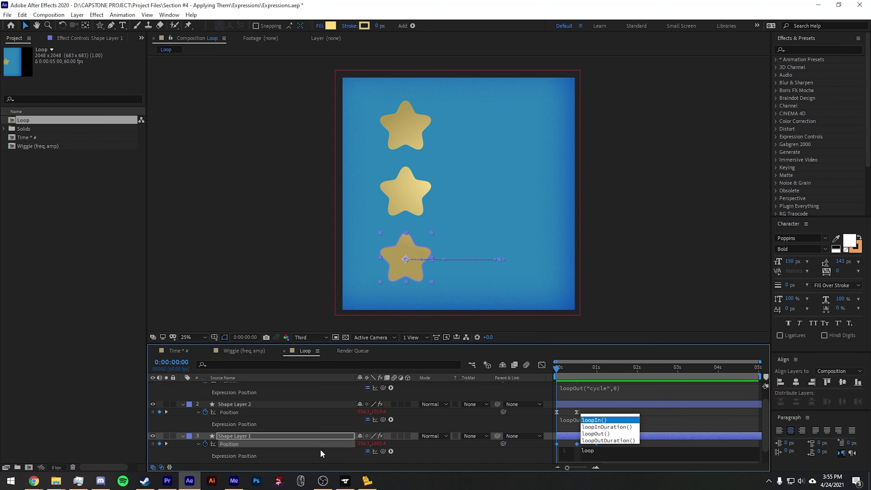
type("Out(\"off")
key("Return")
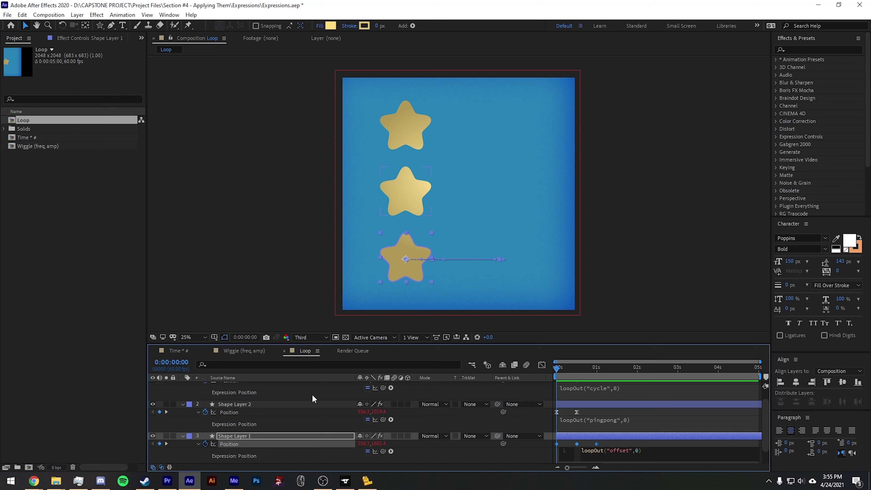
left_click(637, 417)
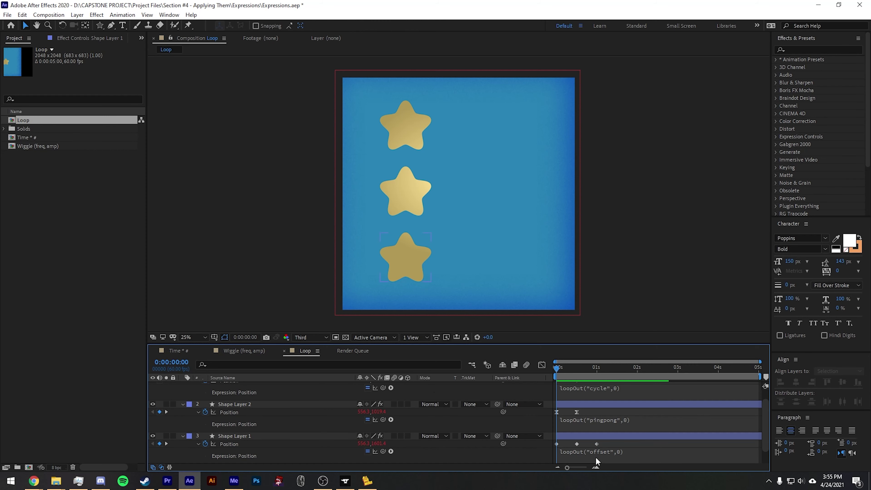
key("space")
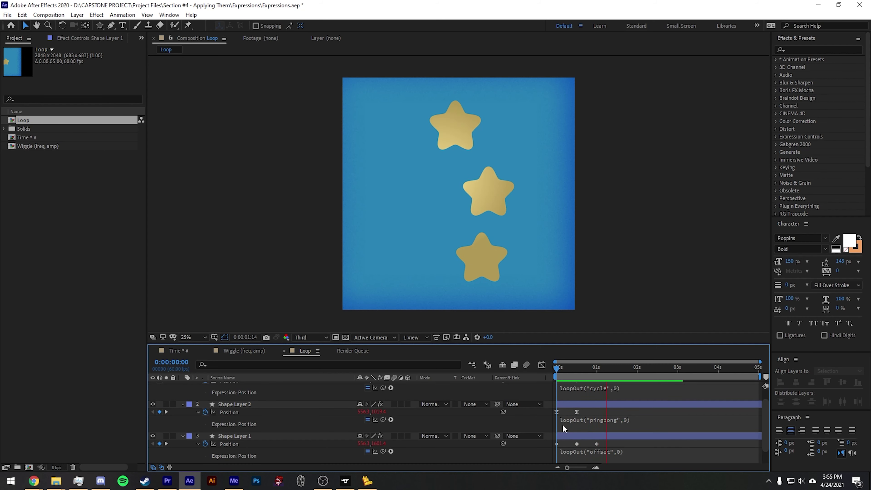